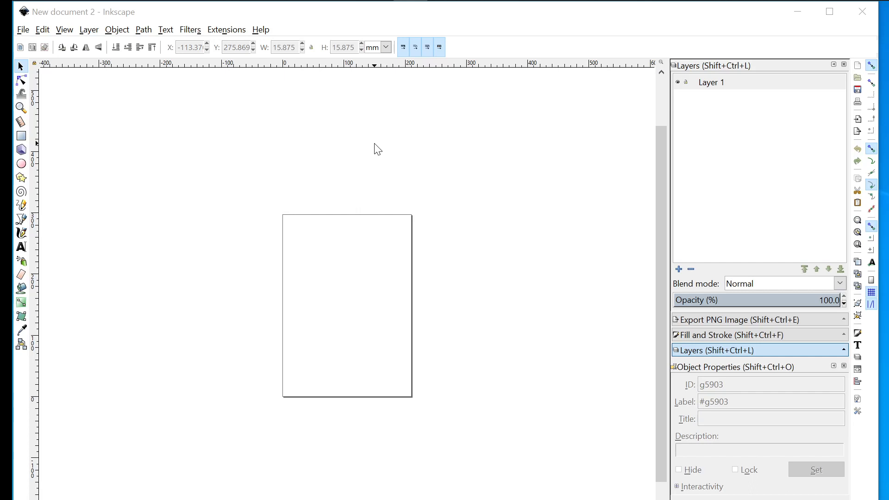
- Launch Extensions > Boardgames > Create Countersheet and confirm the data file is nato_counters_2_sides.csv
click(226, 32)
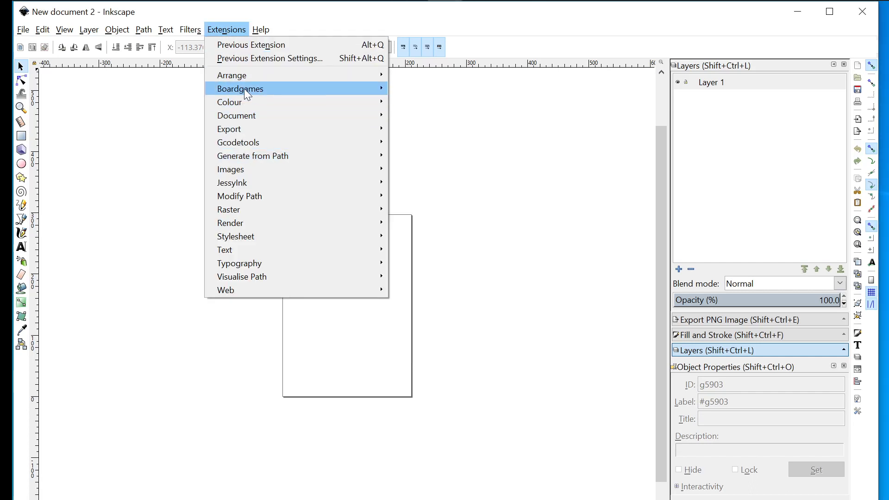
mouse_move(247, 94)
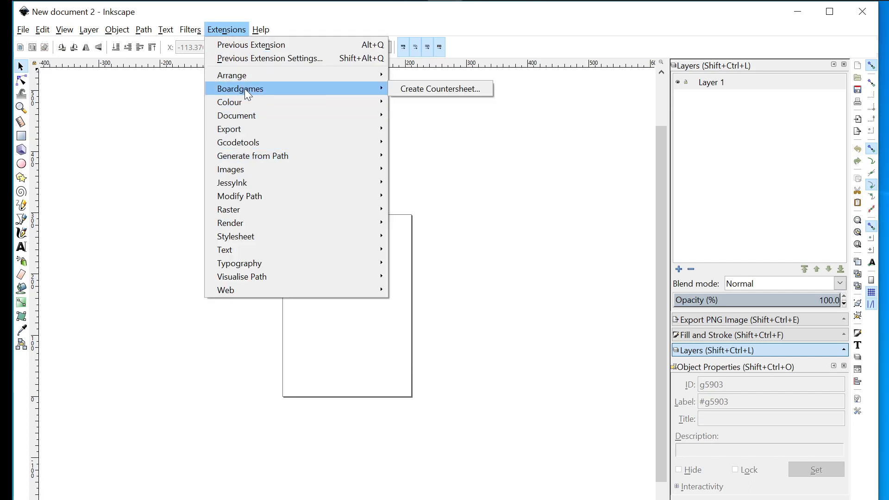
click(397, 88)
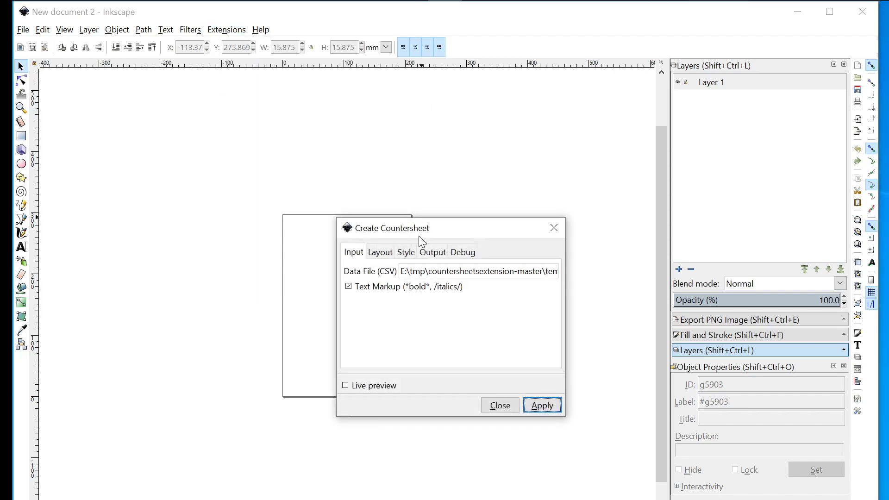
click(381, 253)
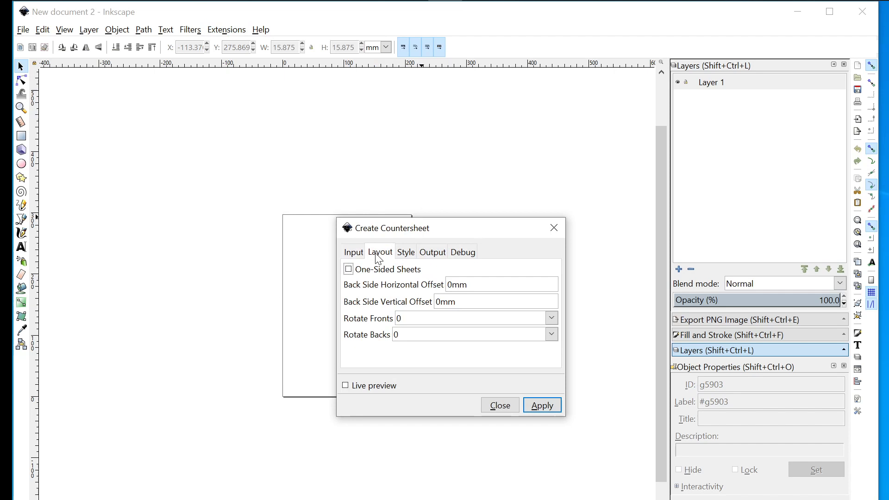
click(361, 253)
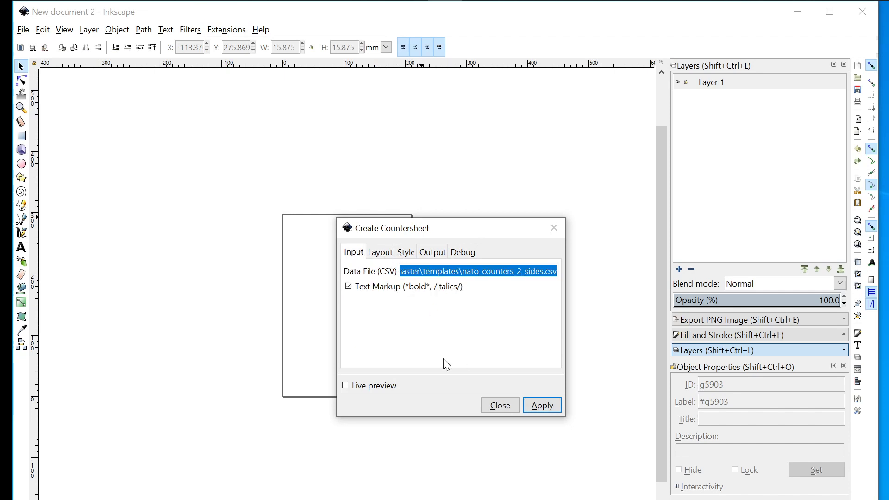
- Close the countersheet generator without applying, then open counters.svg from the templates folder
click(510, 406)
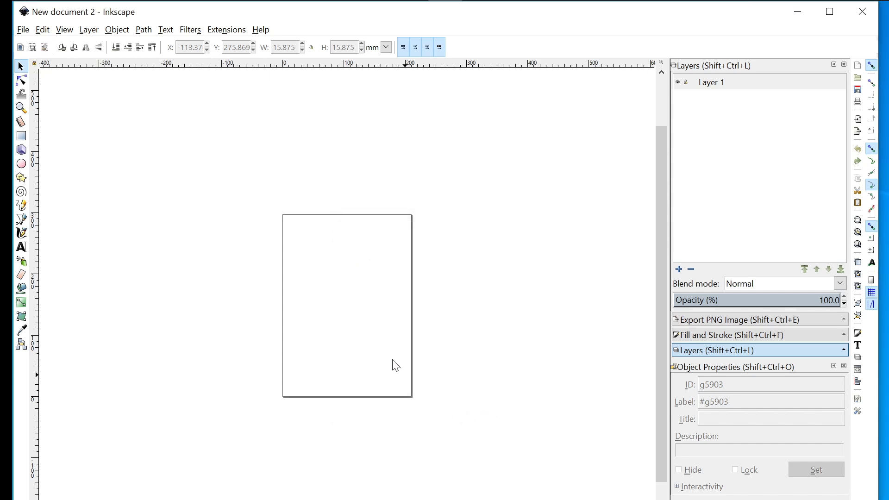
click(23, 29)
mouse_move(53, 85)
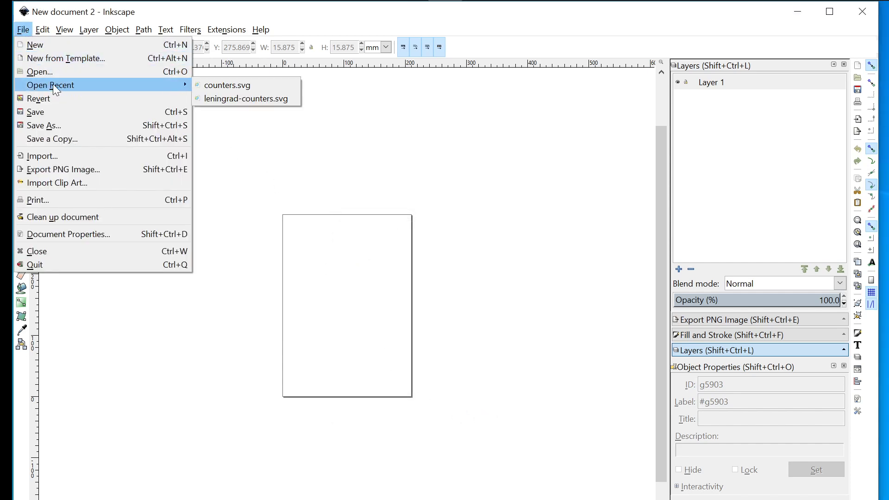
click(160, 72)
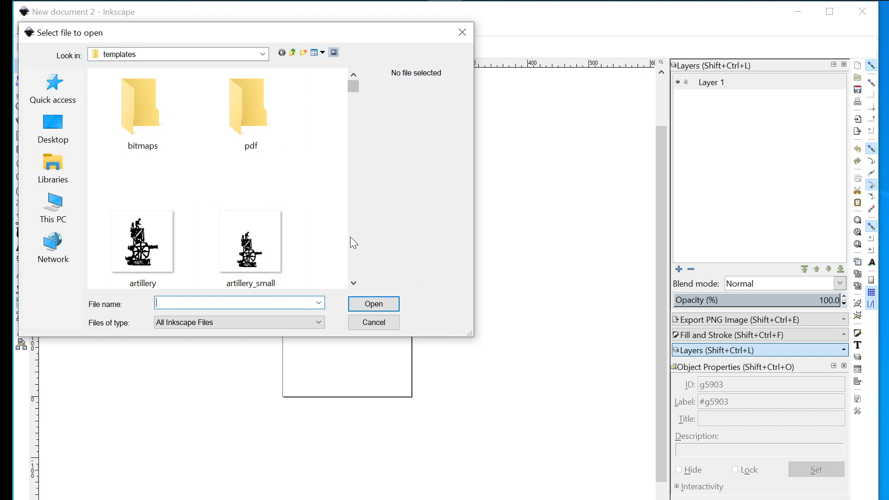
scroll(350, 238, down, 3)
scroll(351, 237, down, 3)
scroll(351, 237, down, 3)
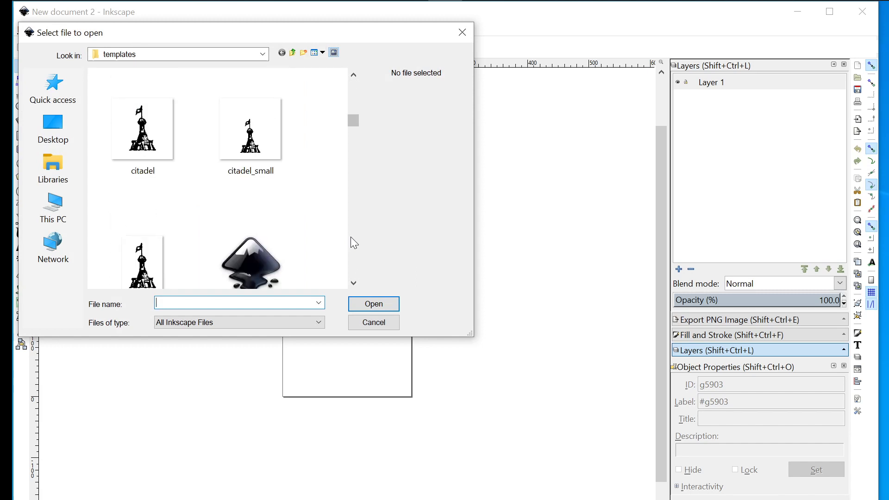
scroll(352, 237, down, 3)
click(244, 90)
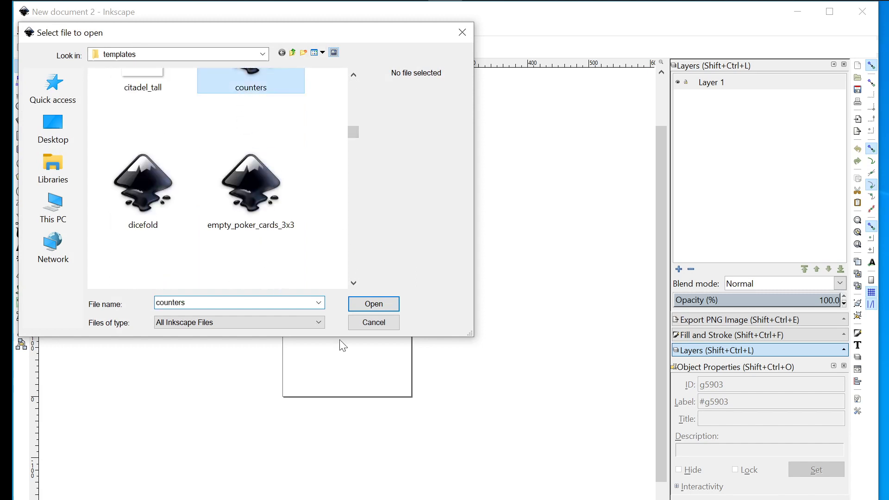
click(373, 305)
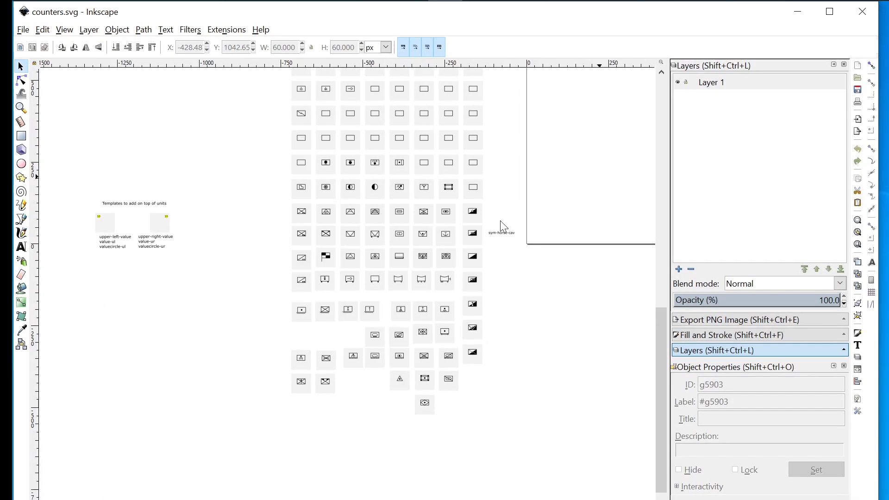
scroll(176, 208, up, 4)
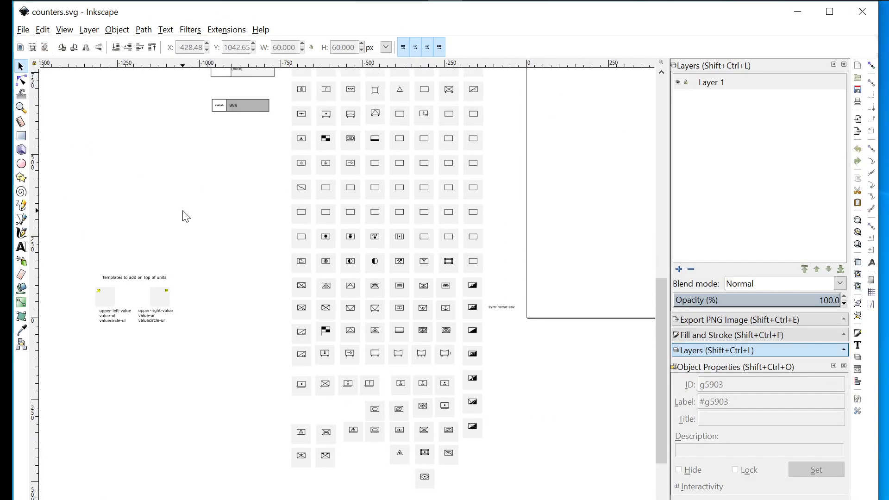
scroll(186, 216, up, 3)
scroll(424, 492, right, 8)
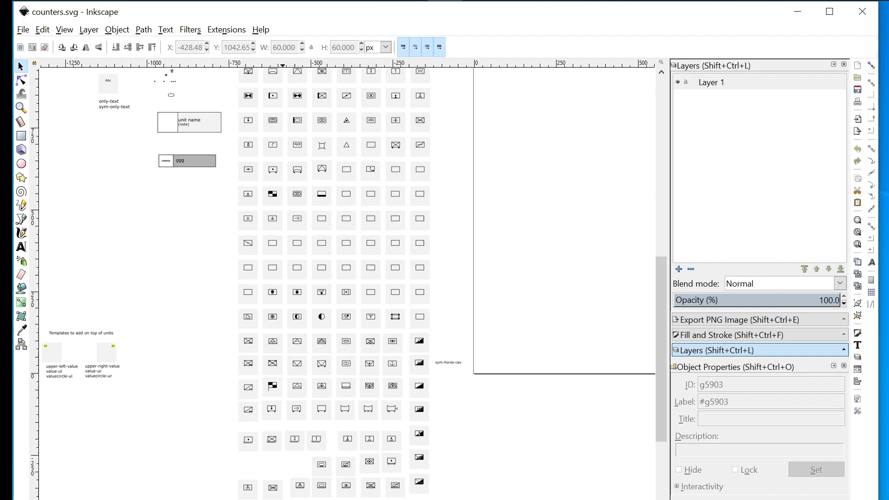
scroll(424, 492, up, 4)
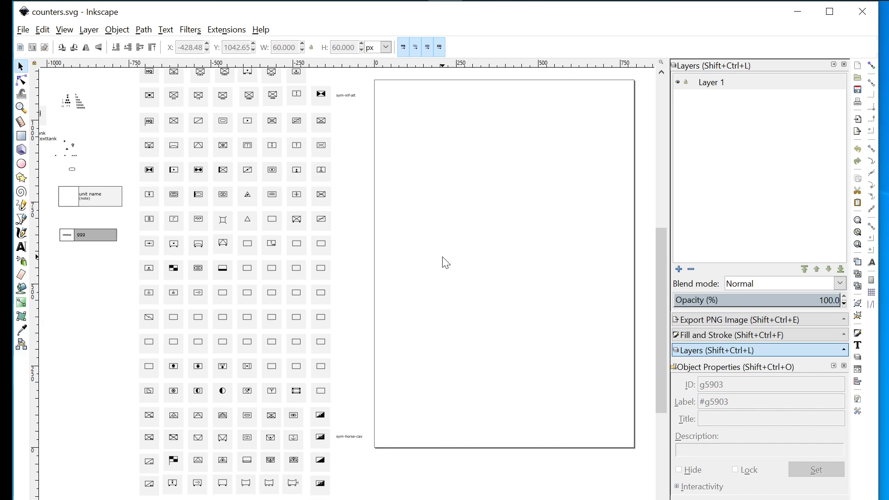
scroll(447, 263, up, 1)
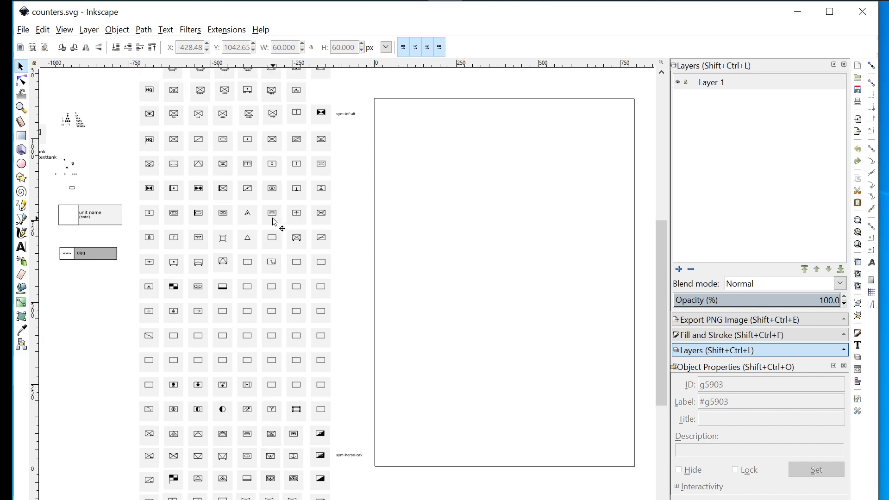
key(plus)
key(plus)
scroll(310, 324, up, 10)
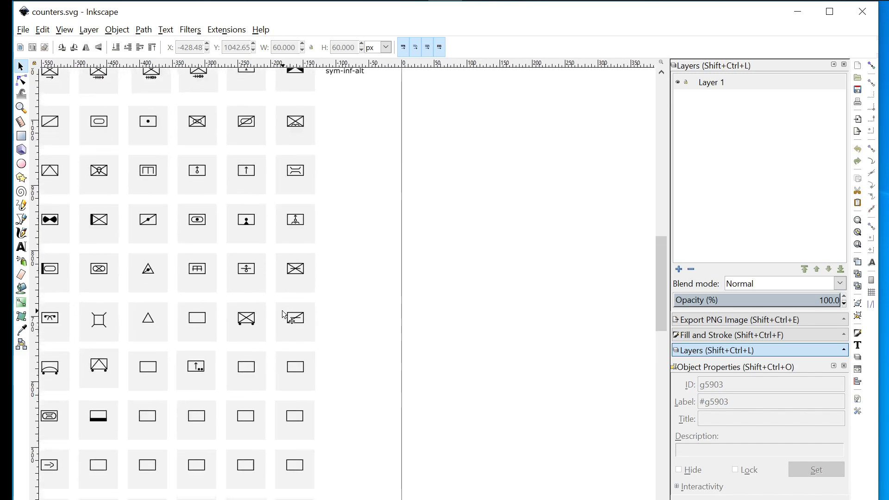
scroll(337, 280, left, 12)
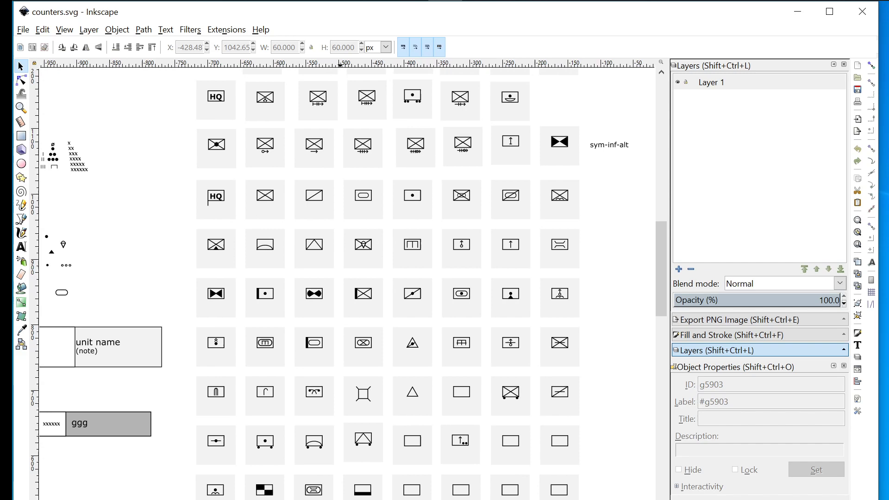
scroll(348, 280, left, 20)
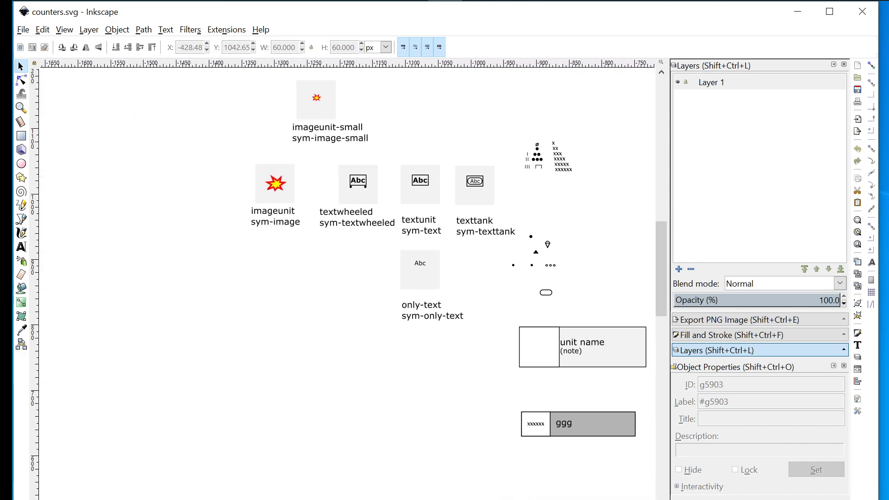
scroll(212, 457, left, 3)
scroll(213, 451, down, 7)
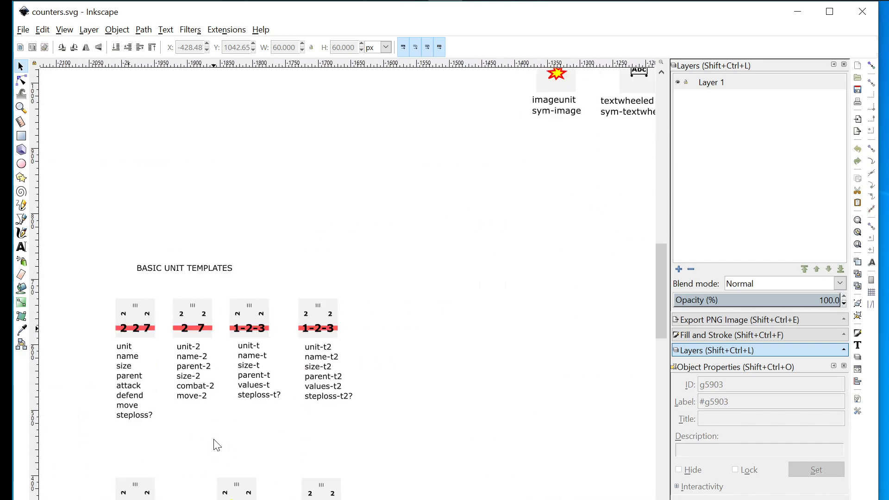
scroll(214, 445, down, 5)
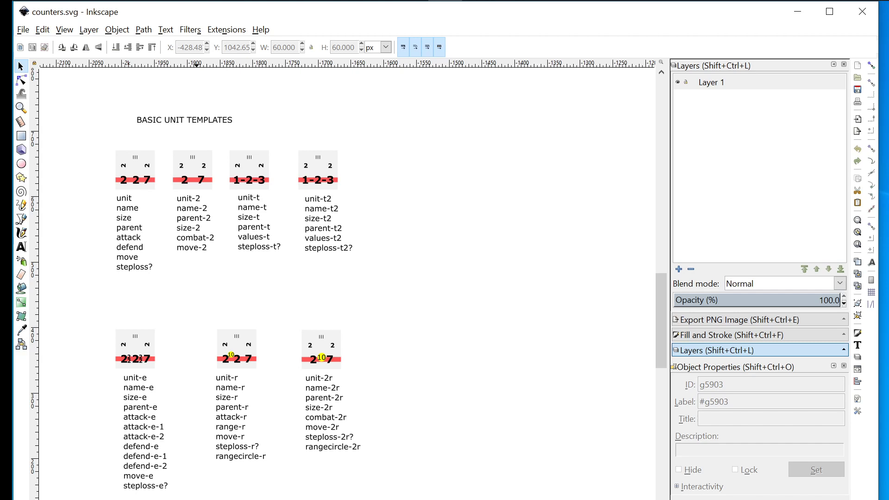
scroll(346, 280, right, 20)
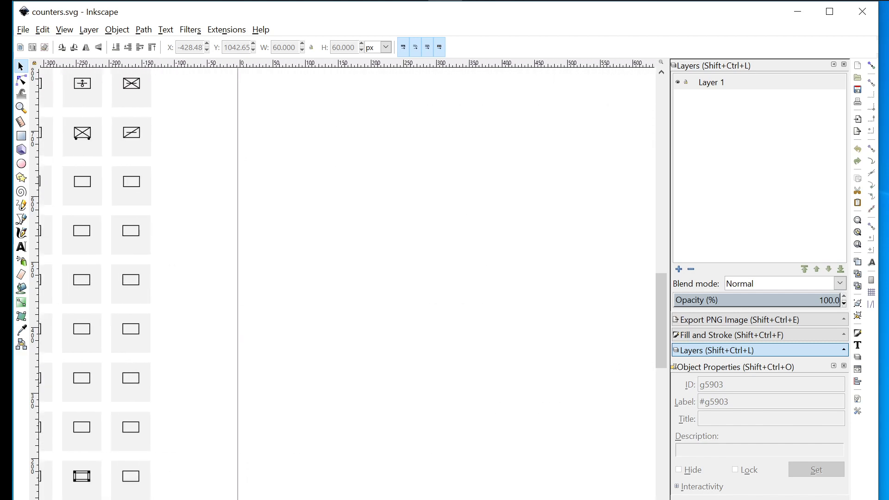
- Zoom out and apply Create Countersheet with nato_counters_2_sides.csv to generate front and back counters
key(minus)
key(minus)
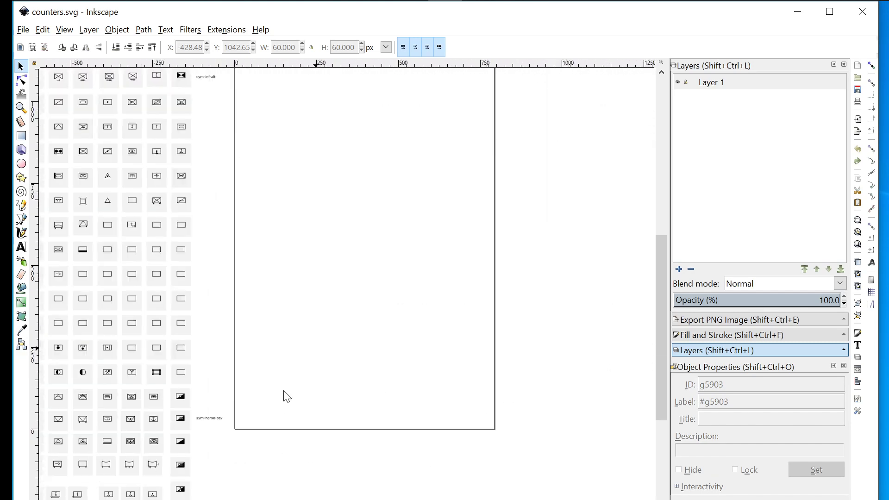
scroll(290, 397, up, 4)
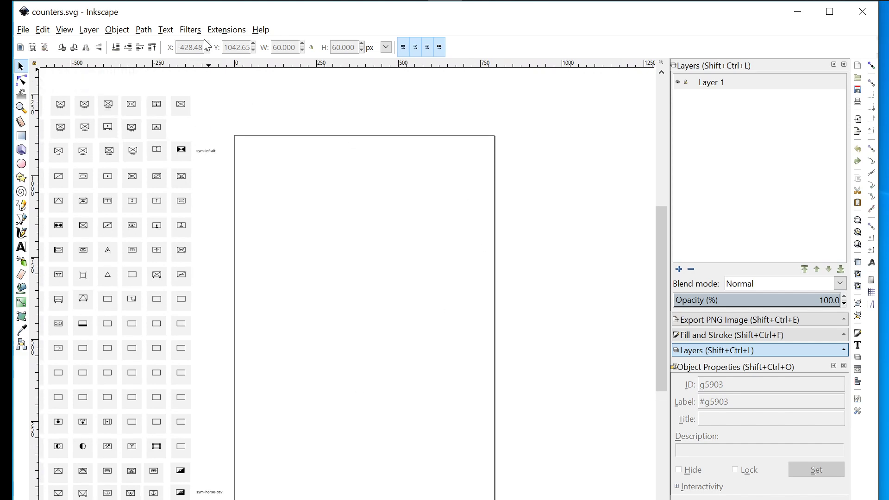
click(239, 31)
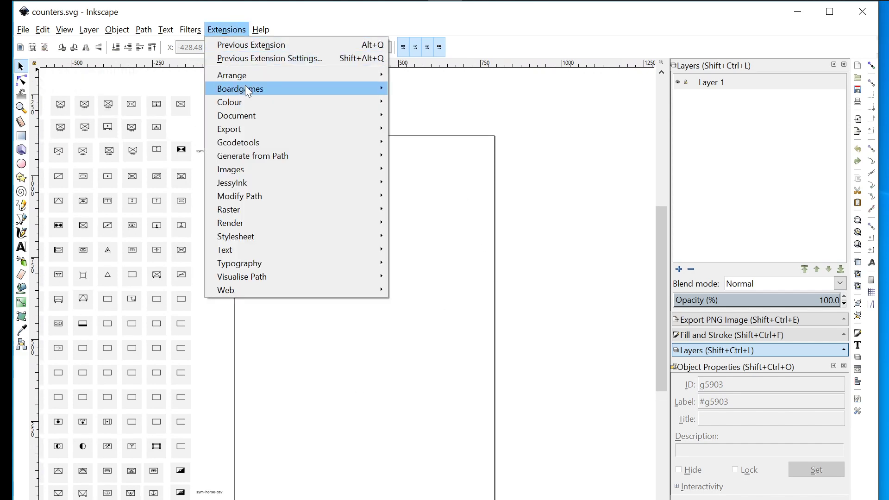
mouse_move(256, 89)
click(415, 89)
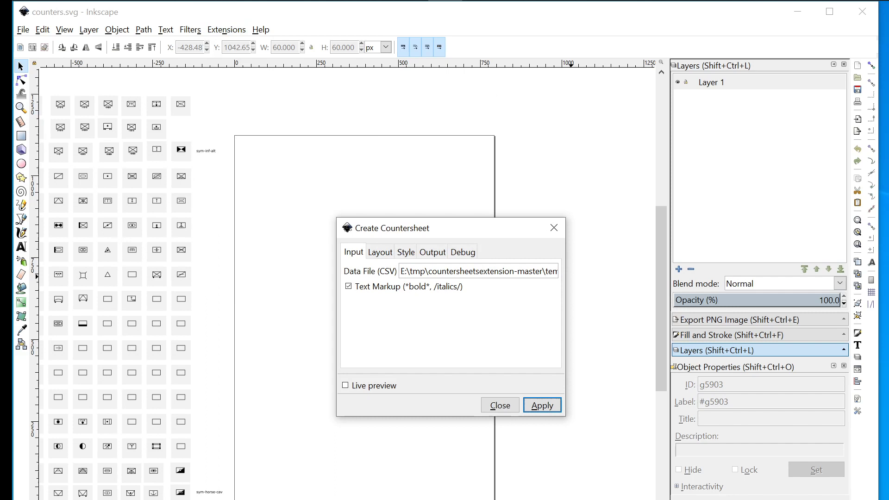
click(514, 271)
key(Right)
key(Right)
key(Right)
key(Right)
key(Right)
key(Right)
key(Right)
key(Right)
key(Right)
key(Right)
key(Right)
key(Right)
key(Right)
key(Right)
key(Right)
key(Right)
key(Right)
key(Right)
key(Right)
key(Right)
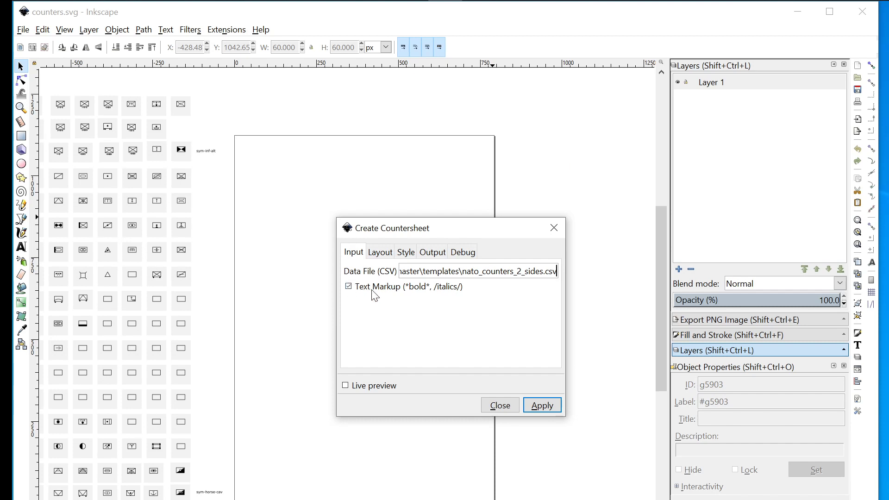
click(542, 406)
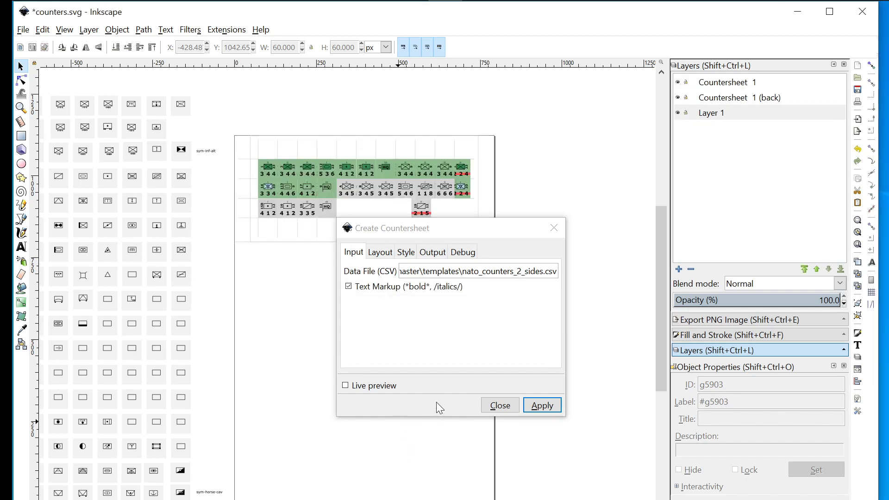
- Close the generator and zoom to 100% for a close look at the new counters
click(497, 409)
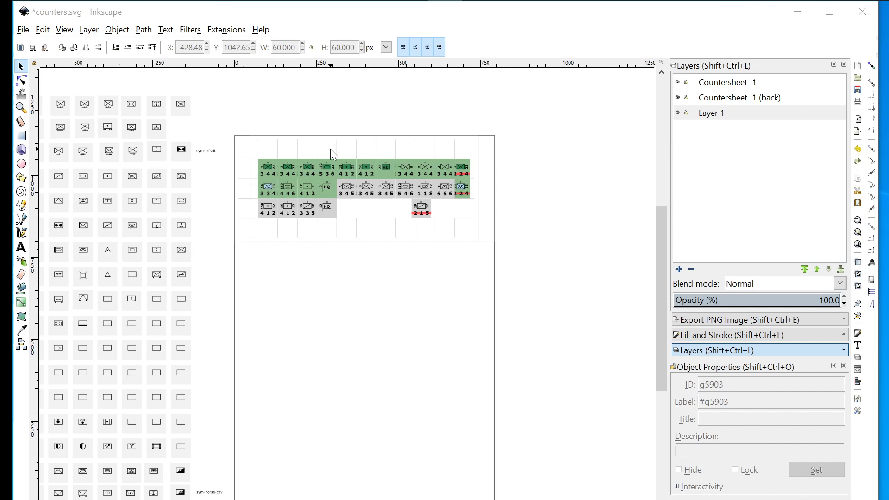
key(1)
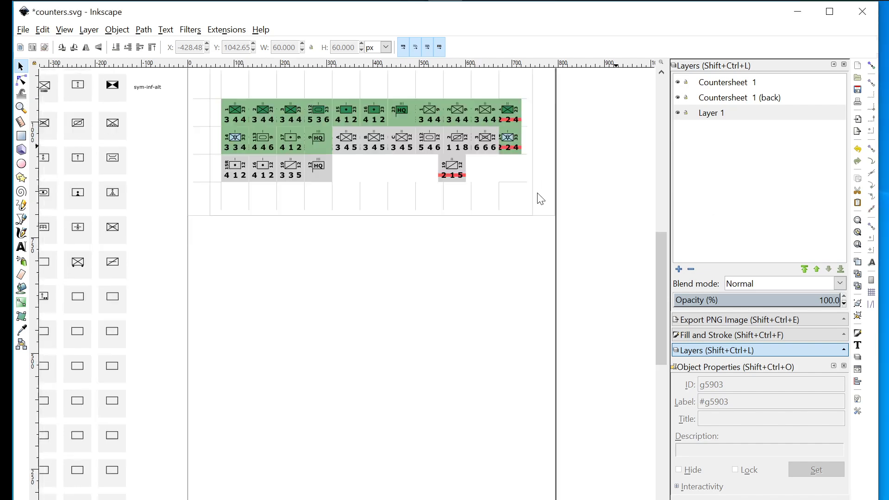
scroll(537, 199, down, 4)
ctrl+scroll(370, 143, up, 1)
scroll(370, 145, up, 10)
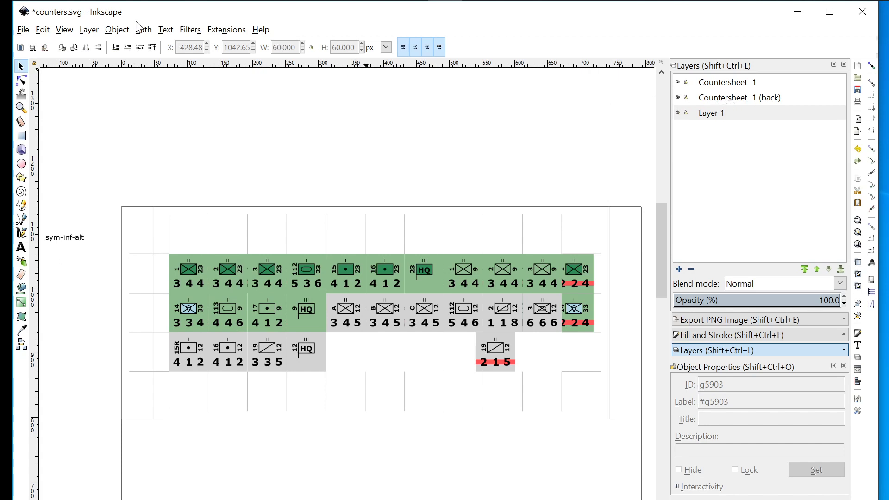
click(85, 32)
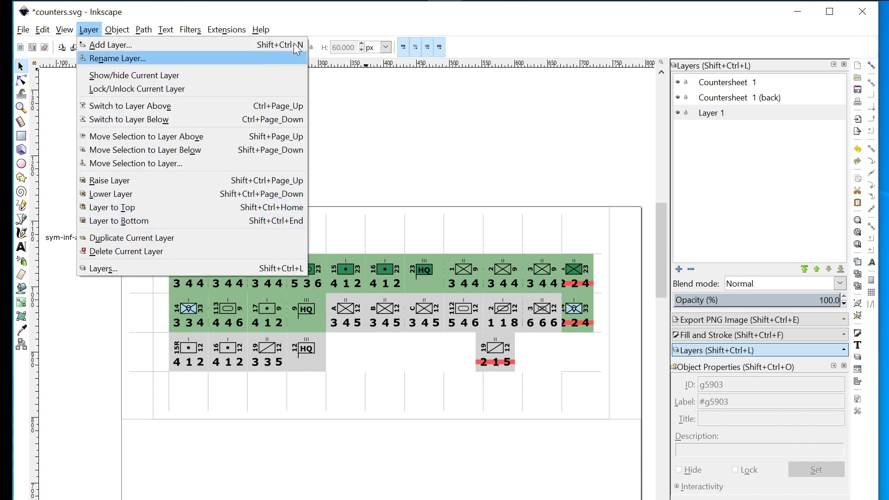
- Hide and reshow Countersheet 1 (back), then Countersheet 1, leaving both layers visible
click(682, 102)
click(679, 97)
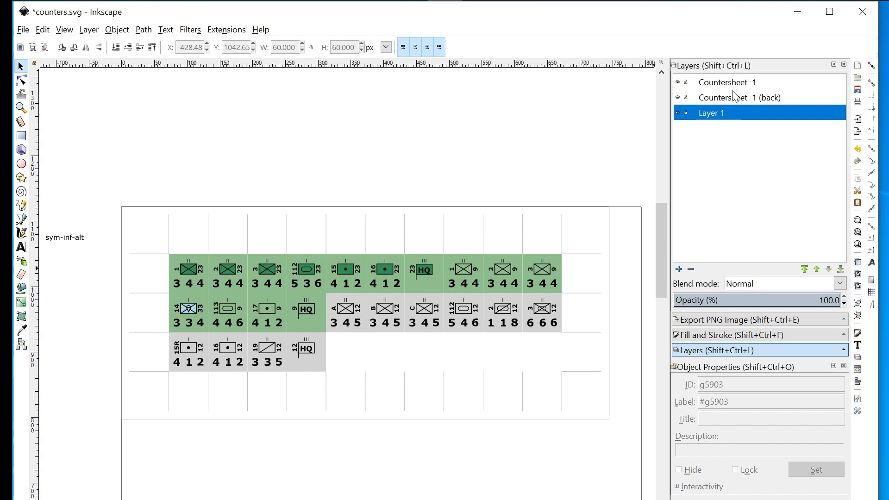
click(679, 97)
click(679, 82)
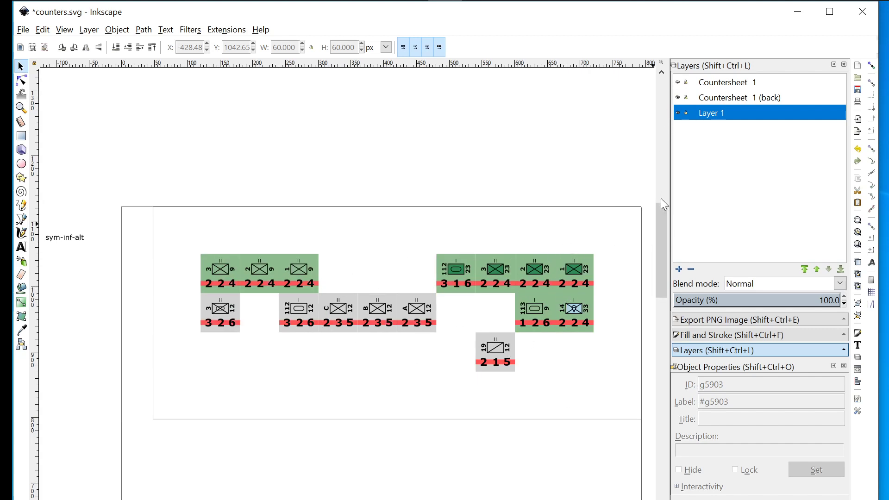
click(678, 83)
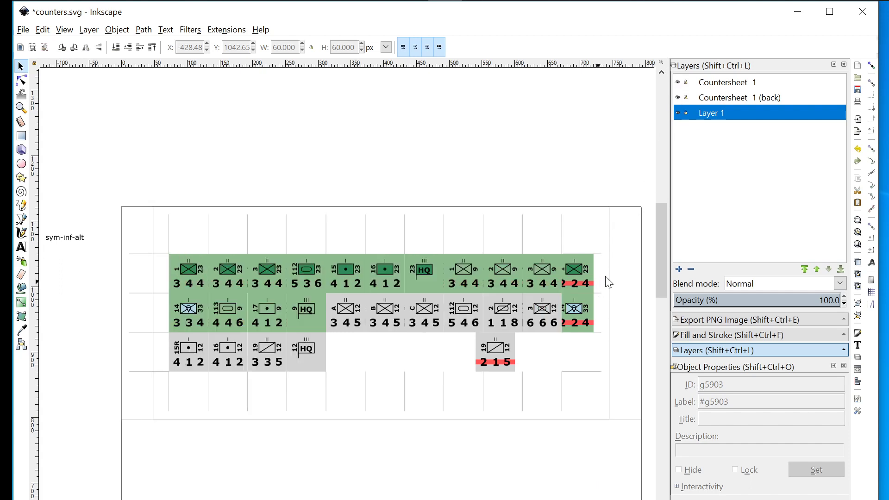